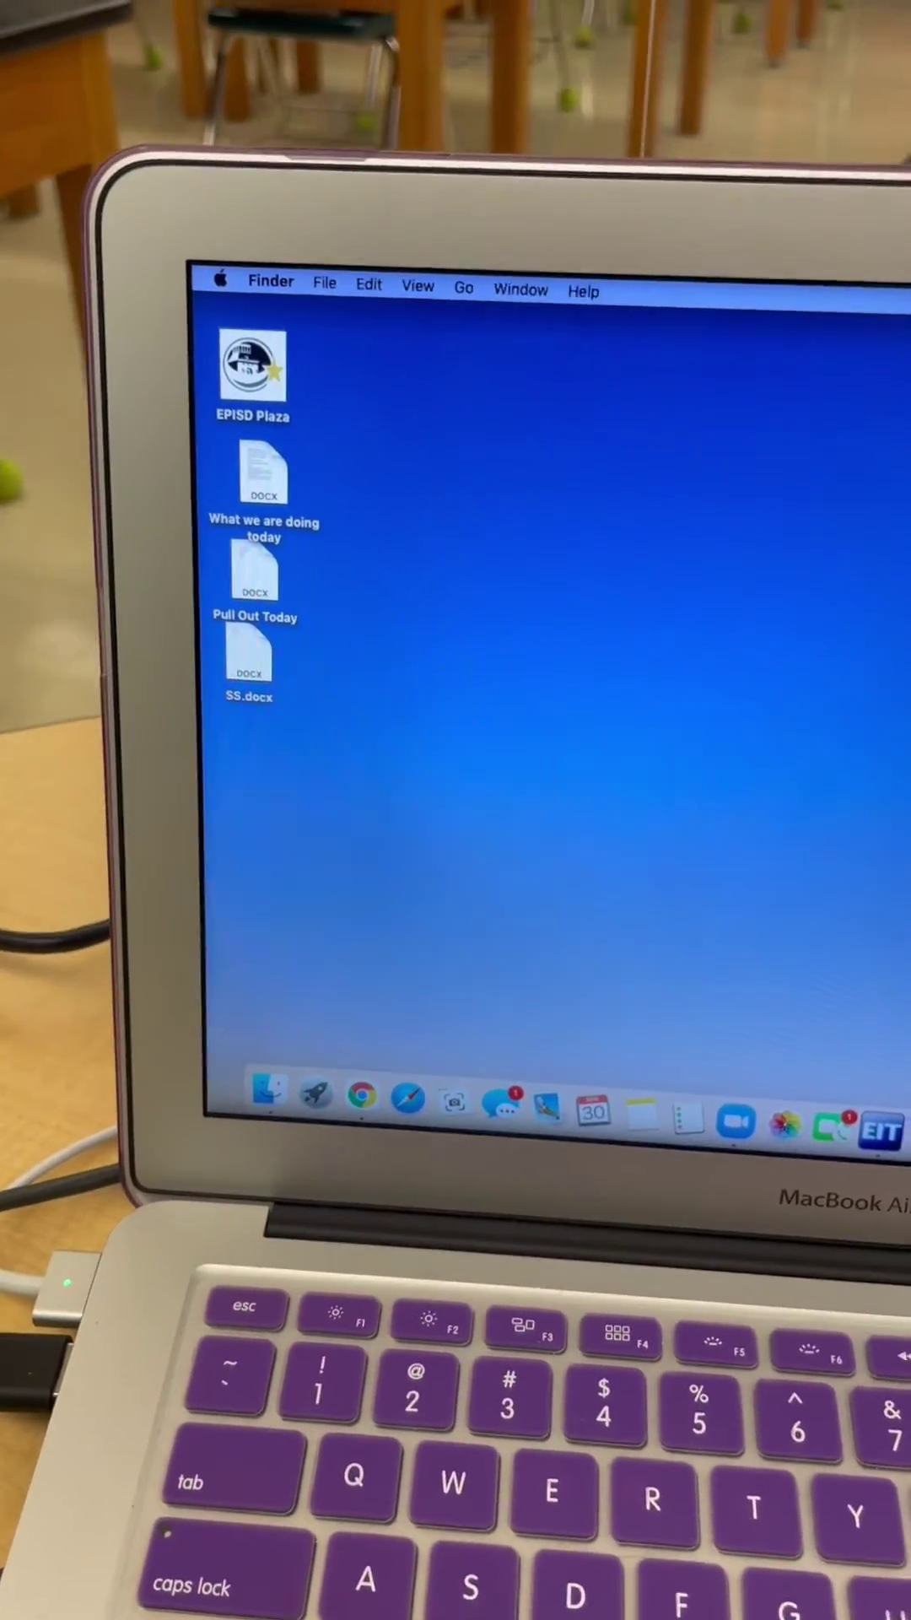
Launch System Preferences from the Apple menu and open the Displays pane.
{"action": "left_click", "coordinate": [190, 325]}
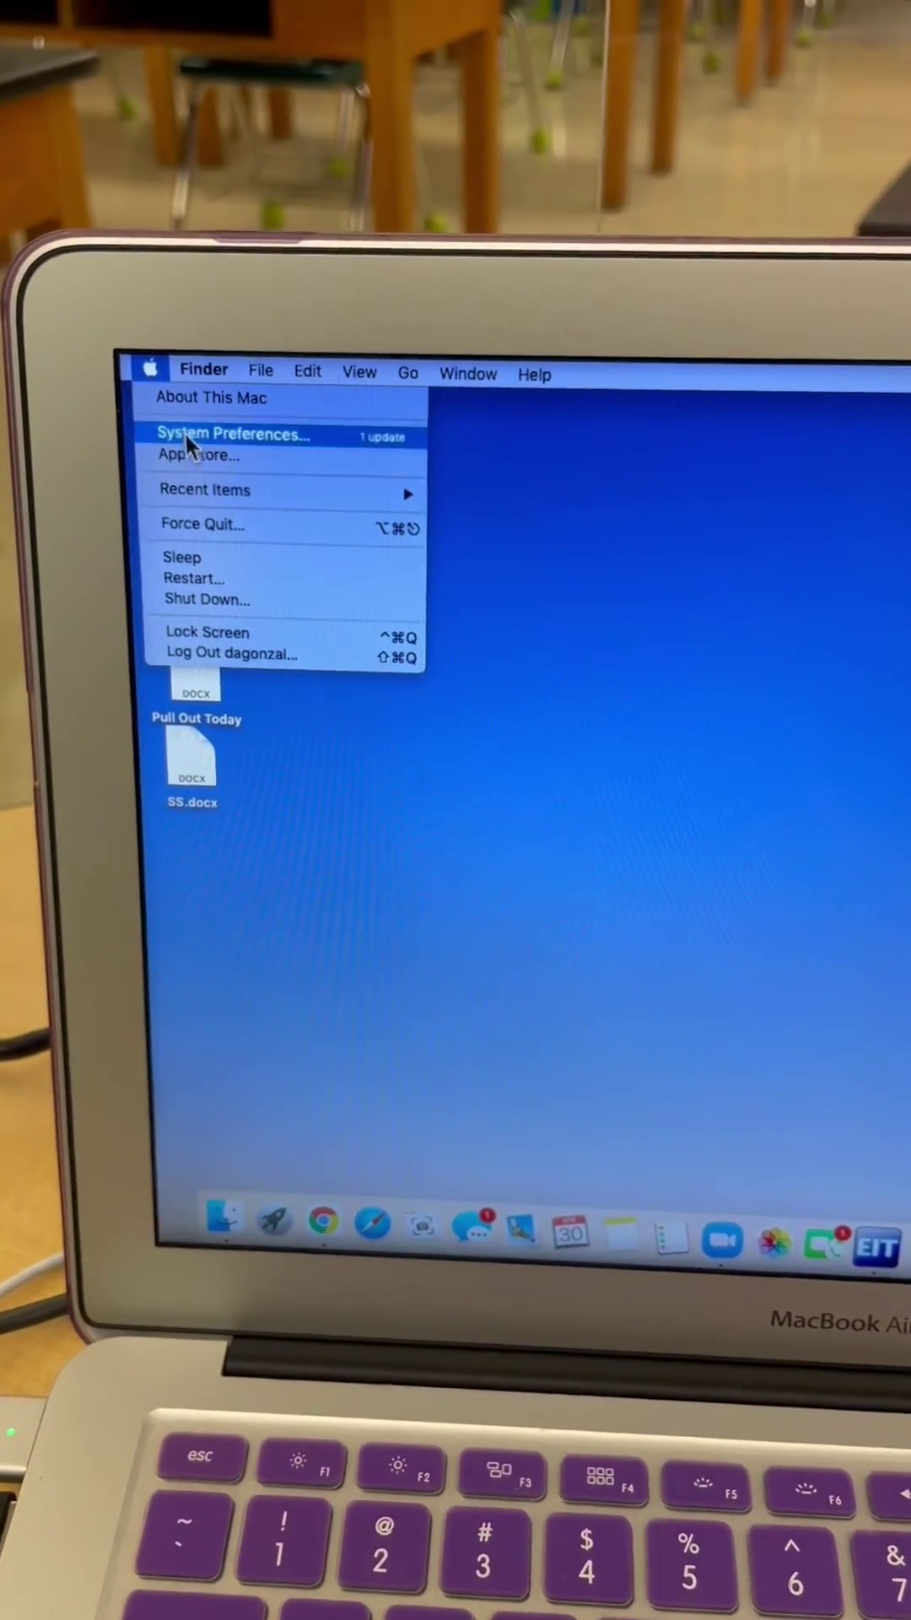
{"action": "left_click", "coordinate": [190, 402]}
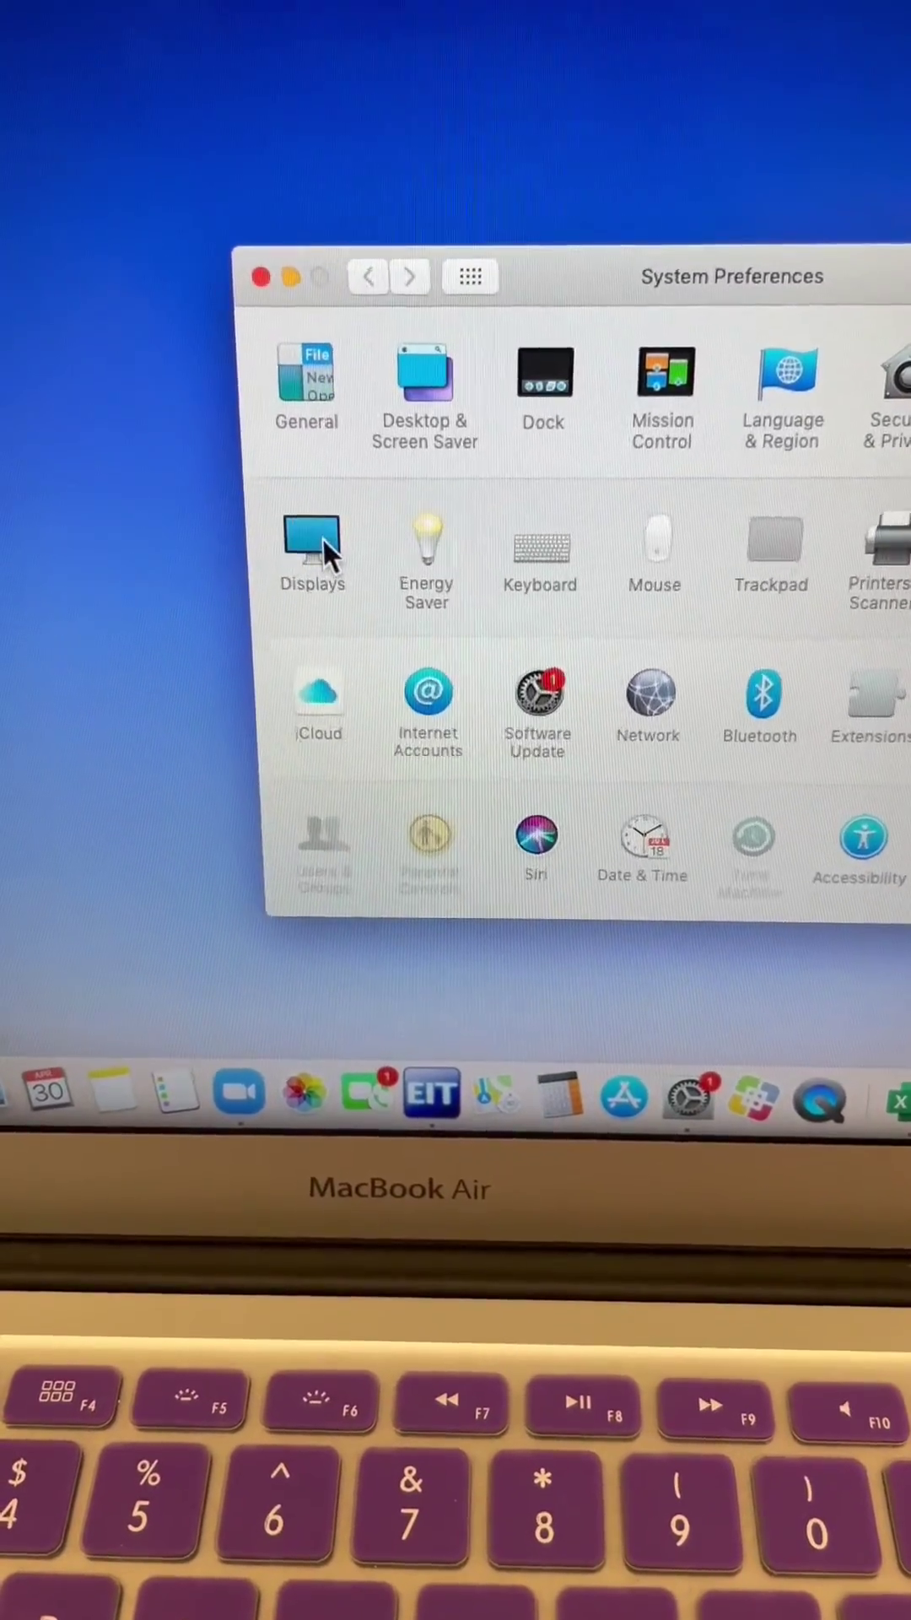
{"action": "left_click", "coordinate": [304, 534]}
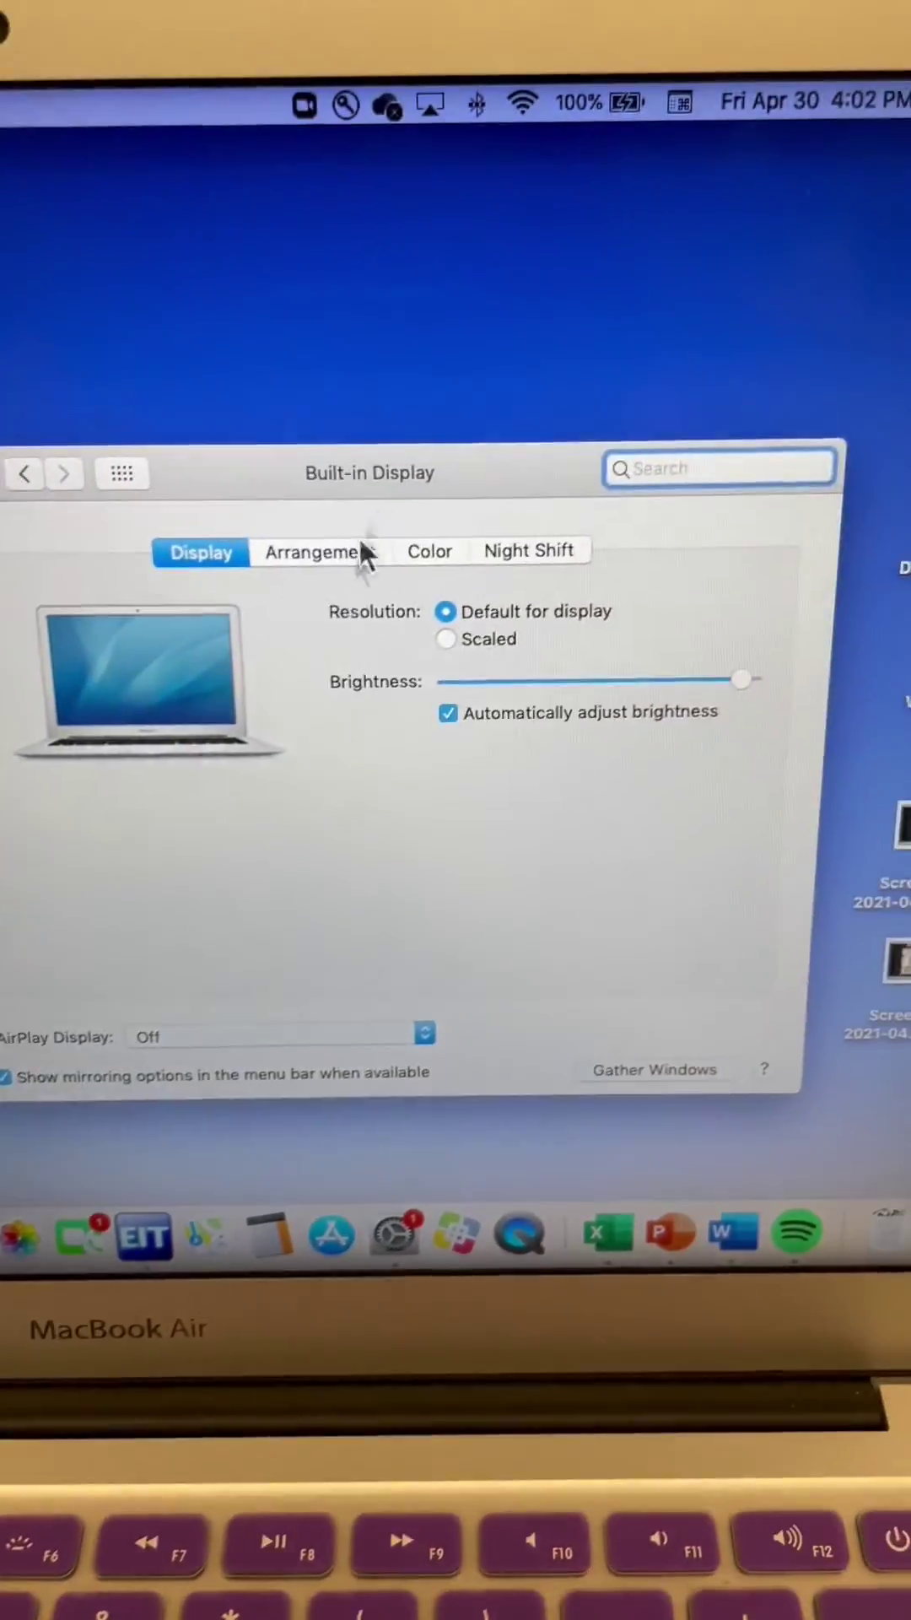
Show the Arrangement tab with two unmirrored side-by-side displays, and move the window onto the projector.
{"action": "left_click", "coordinate": [482, 459]}
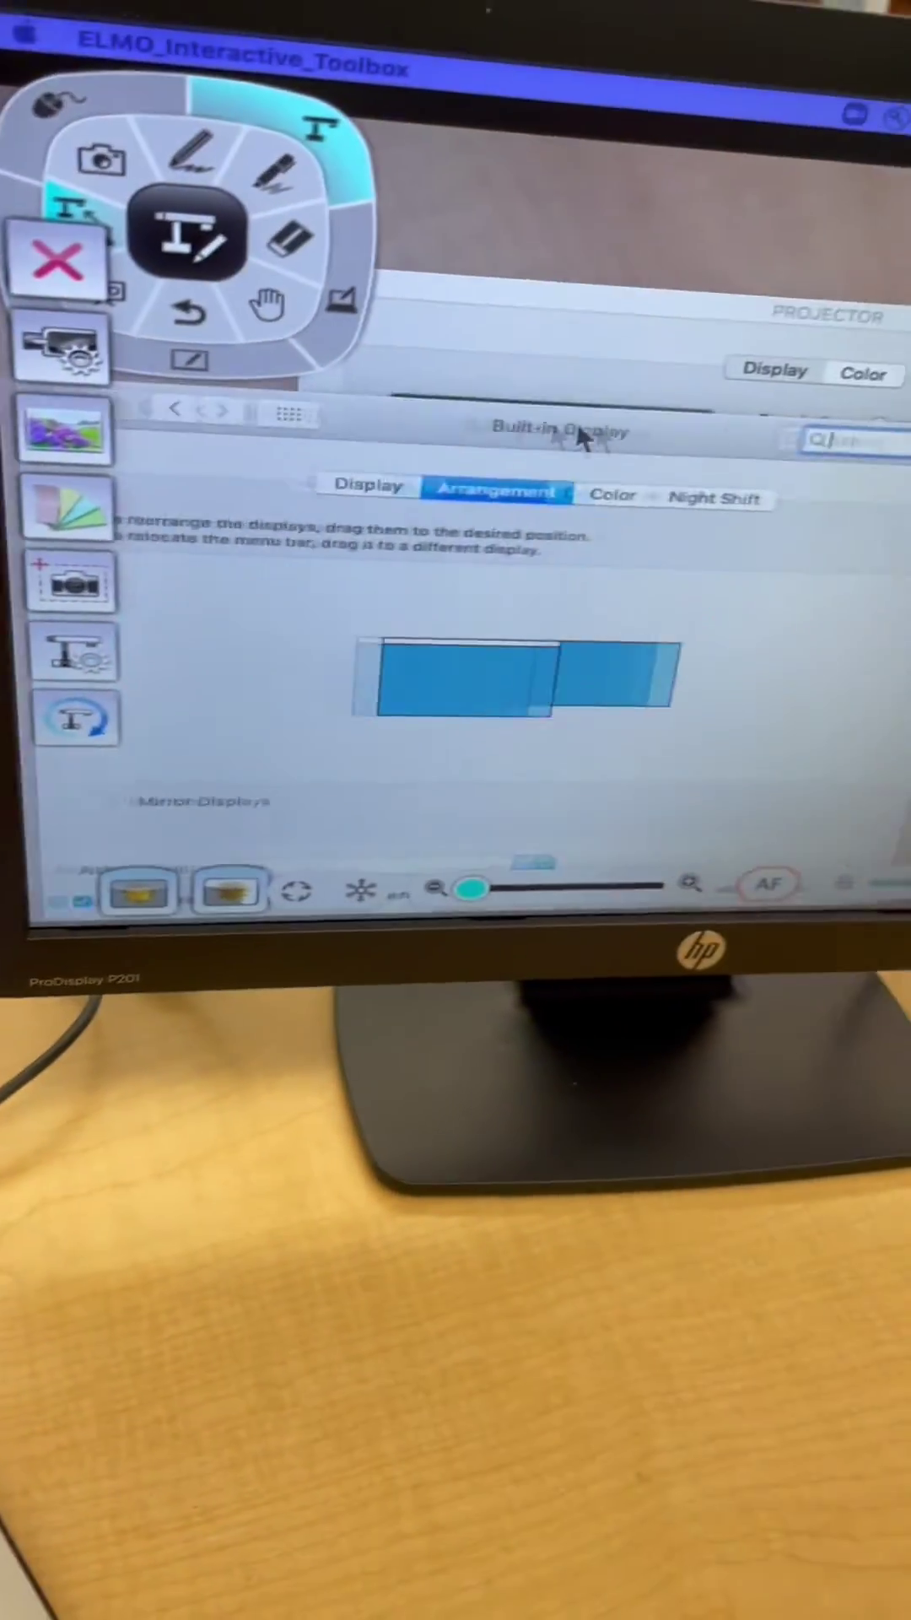
{"action": "left_click_drag", "start_coordinate": [647, 410], "coordinate": [586, 445]}
{"action": "left_click_drag", "start_coordinate": [700, 372], "coordinate": [741, 327]}
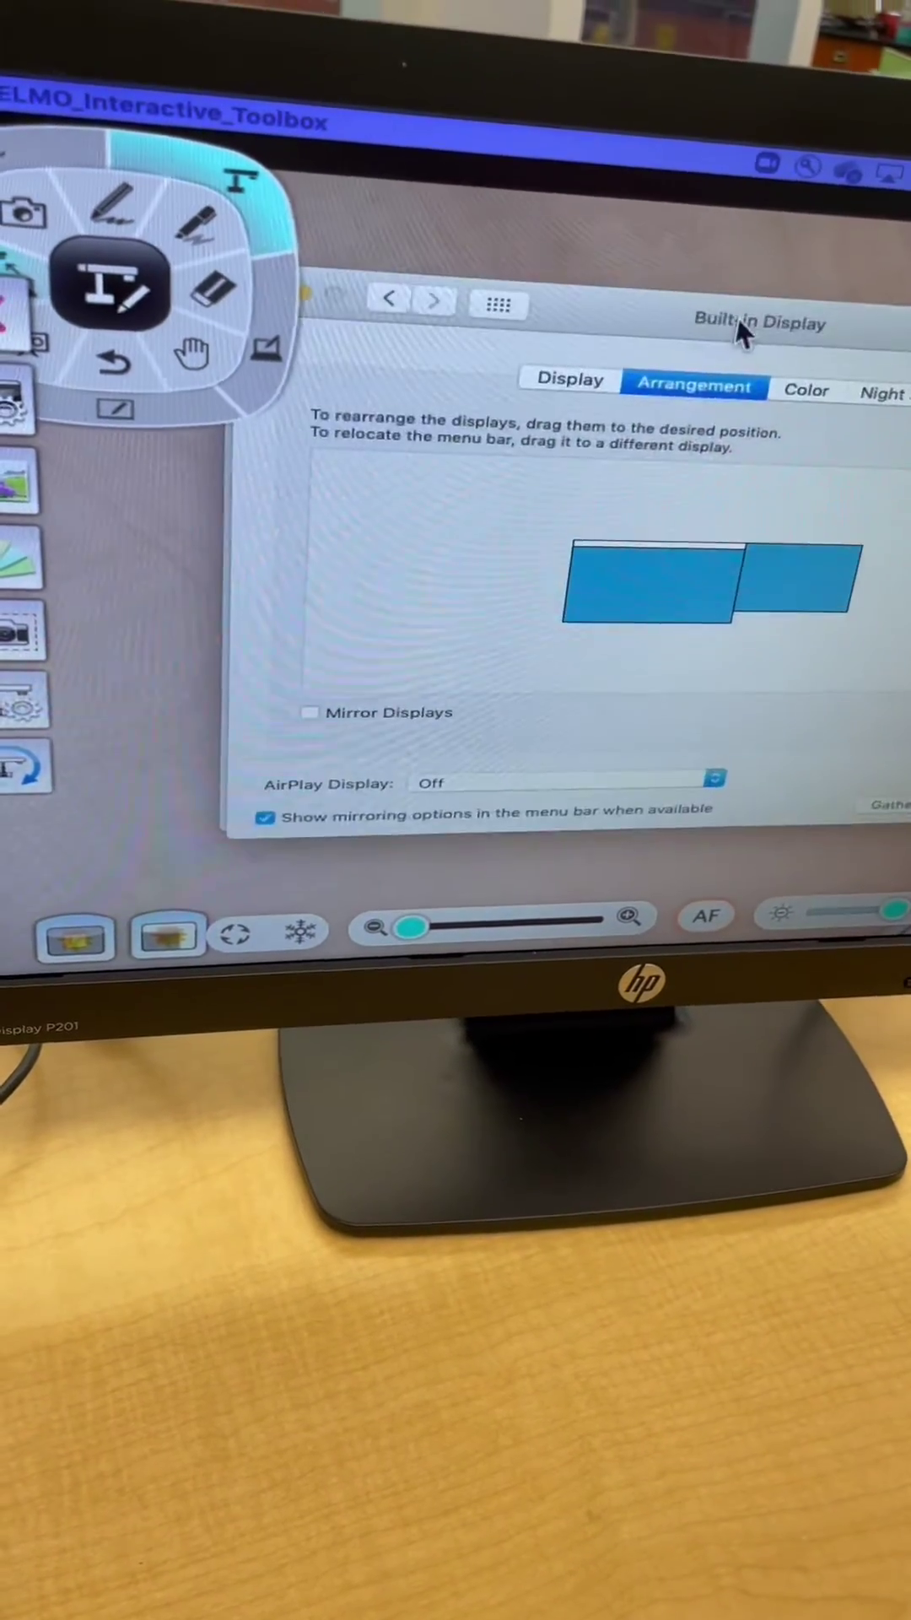
{"action": "left_click", "coordinate": [715, 332]}
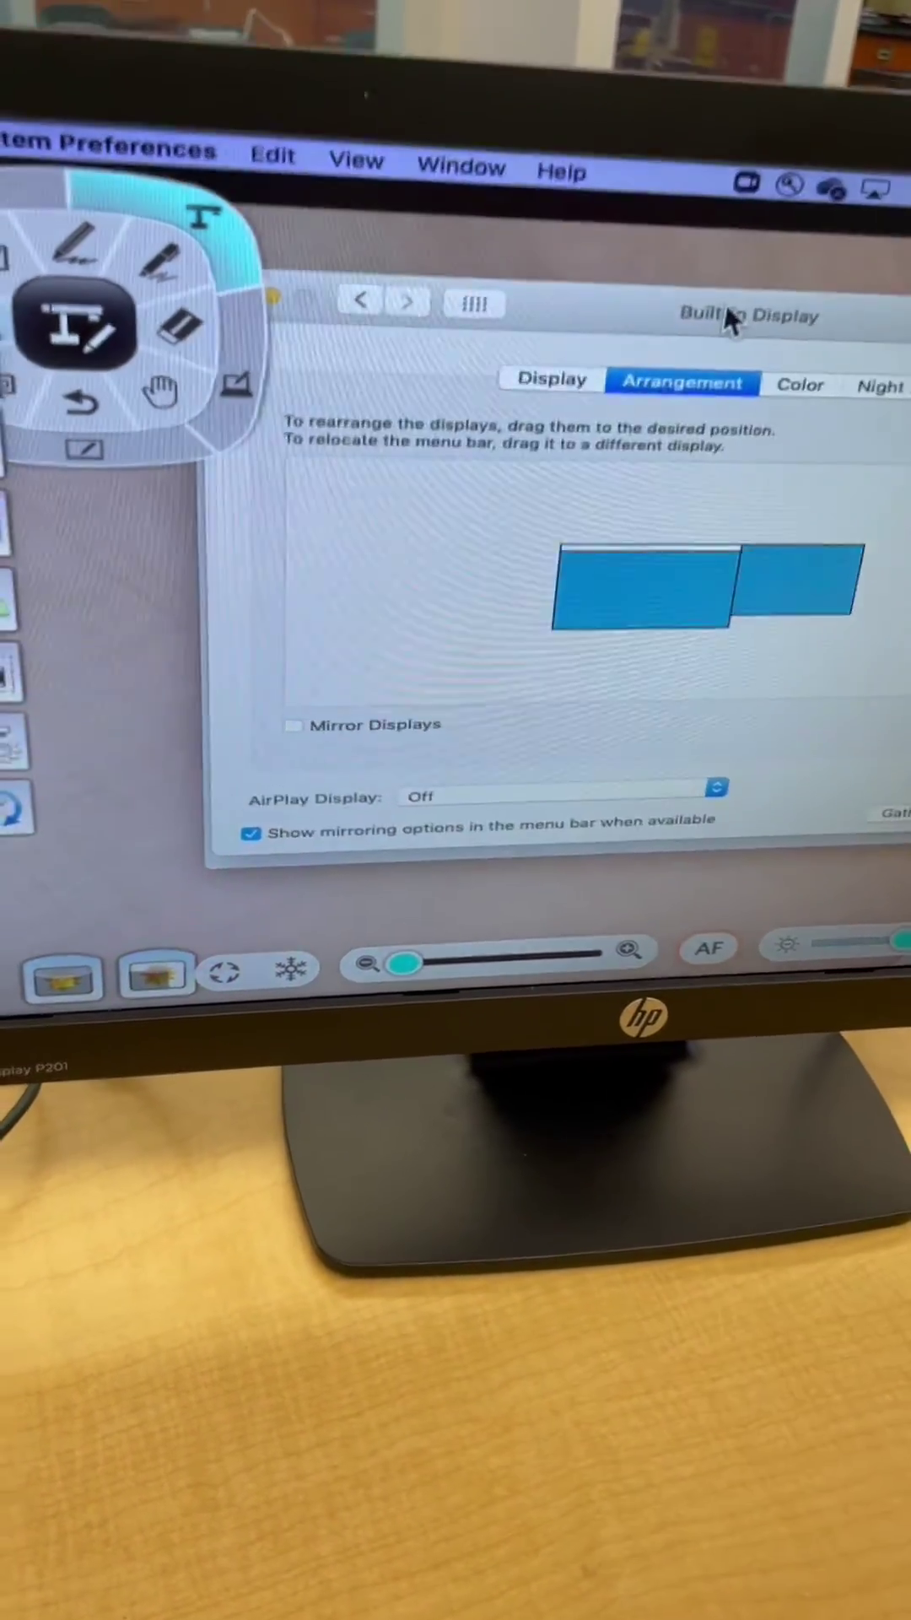